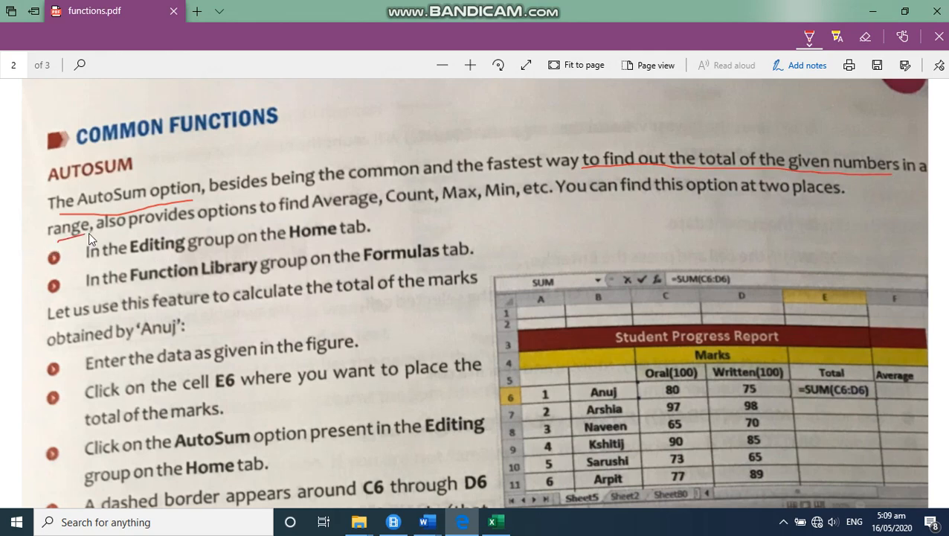
Underline "Function Library", "Formulas", "AutoSum" and "Editing" in the AUTOSUM section of functions.pdf
scroll(253, 281, down, 1)
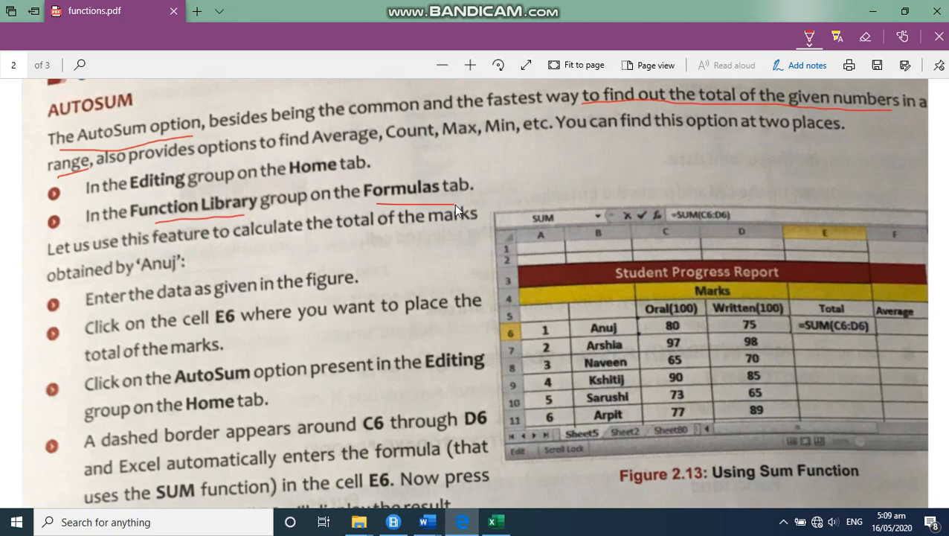
scroll(455, 211, down, 2)
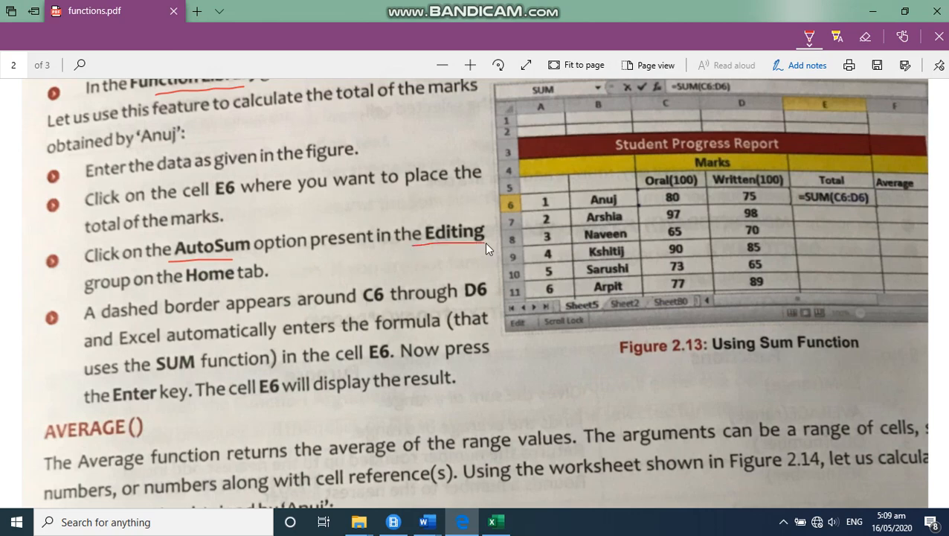
Underline the first sentence of the AVERAGE() section, plus the "(=)" sign and the word "AVERAGE" in its instructions
scroll(480, 289, down, 5)
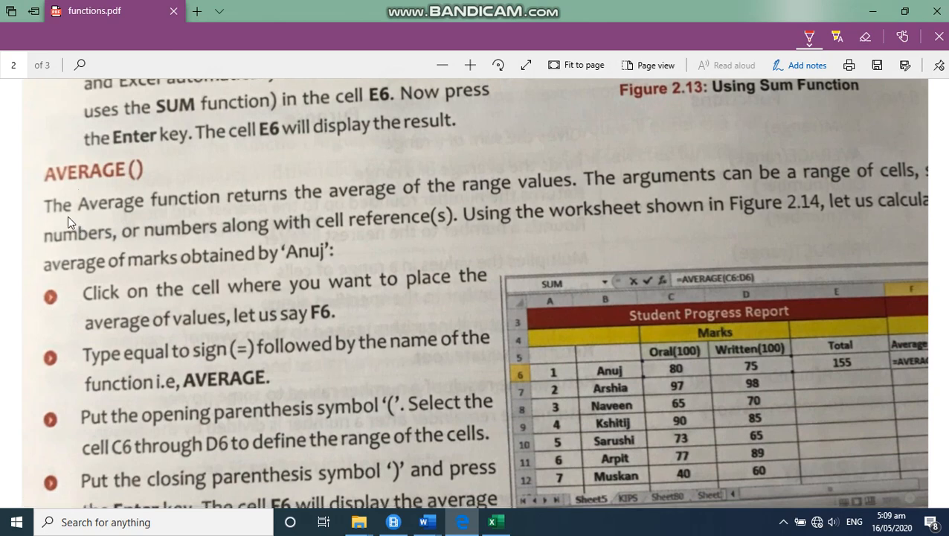
drag(301, 206, 372, 204)
drag(557, 192, 563, 191)
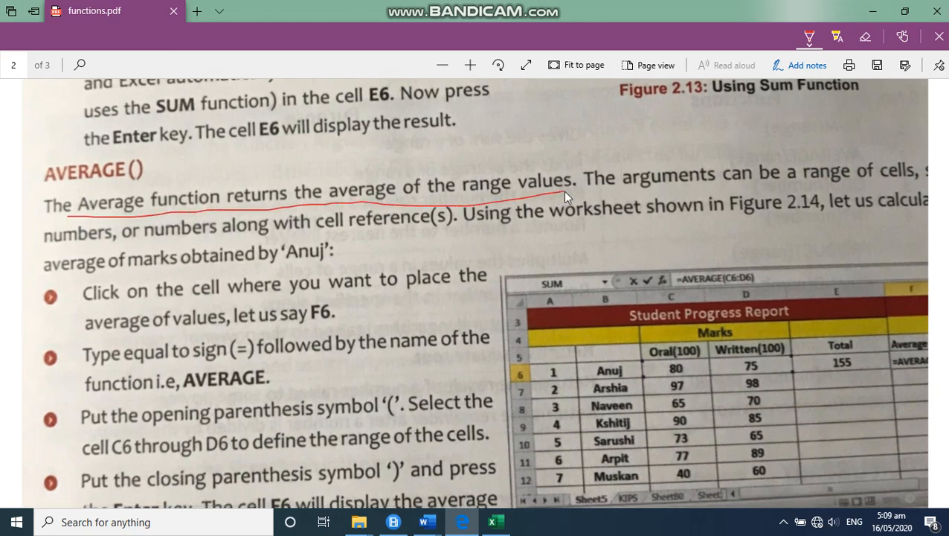
scroll(578, 204, down, 5)
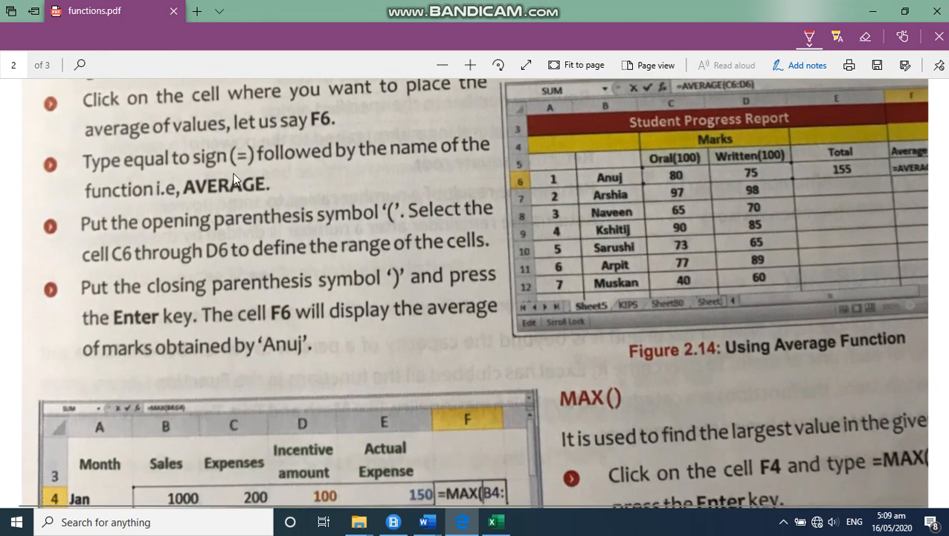
drag(229, 171, 255, 169)
drag(190, 204, 267, 199)
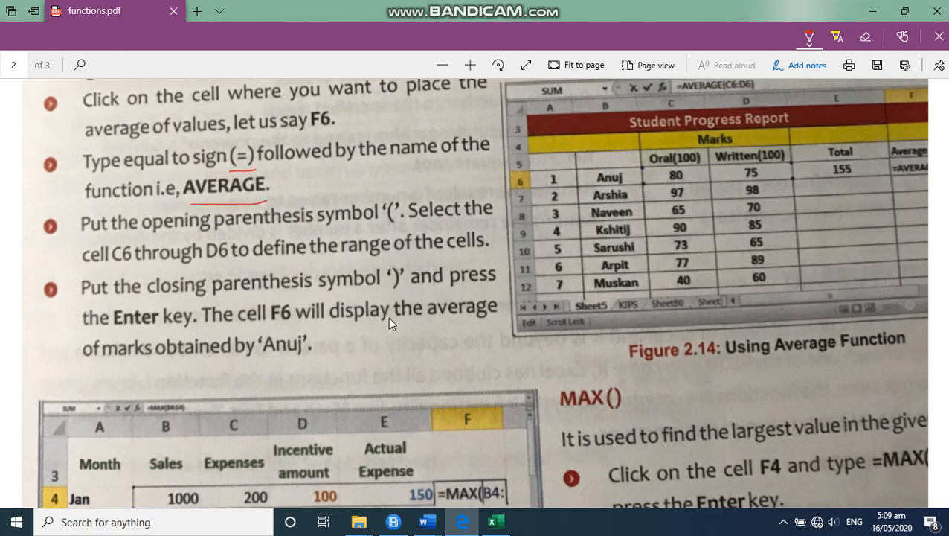
Mark the MAX and MIN formulas in Figure 2.15 with short red pen strokes
scroll(395, 313, down, 7)
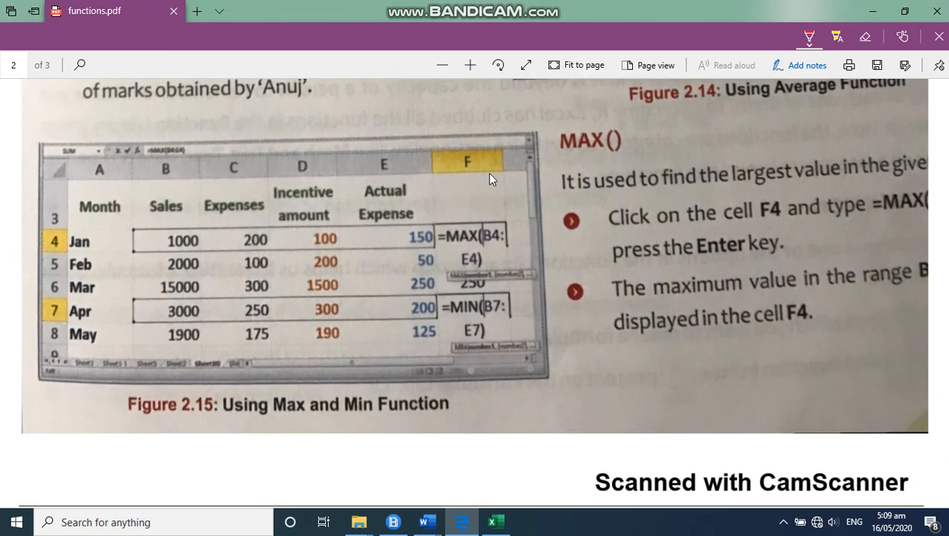
drag(418, 253, 455, 245)
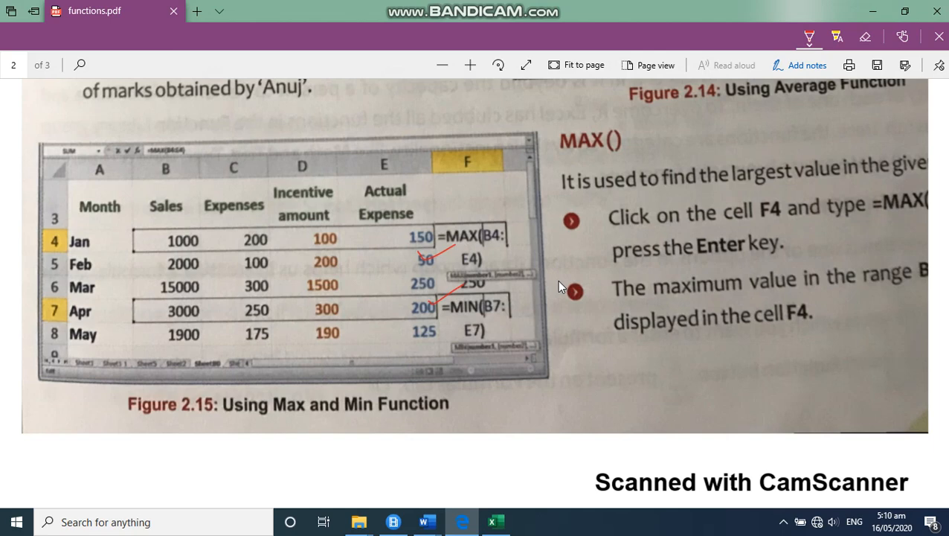
Switch to the Excel workbook and enter 3, 4 and 5 in cells B1 to B3
key(alt+Tab)
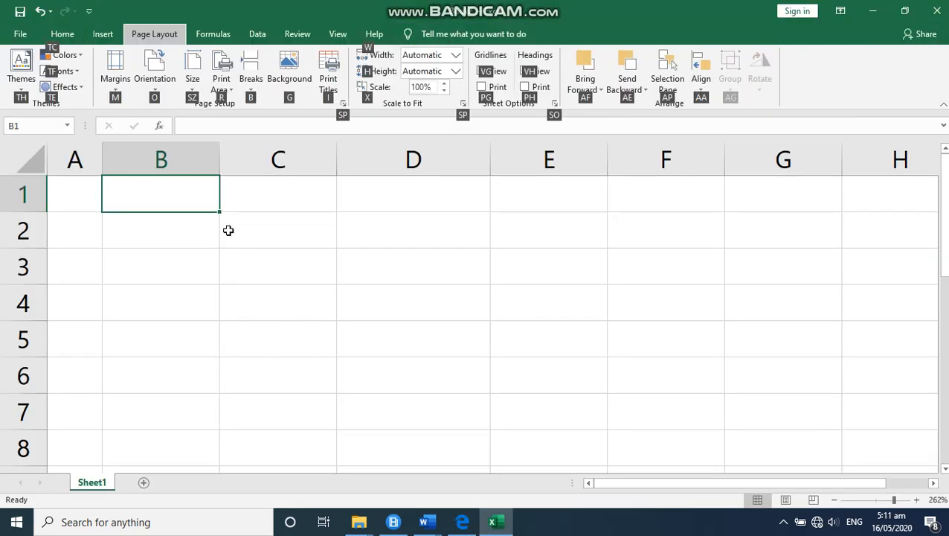
click(189, 197)
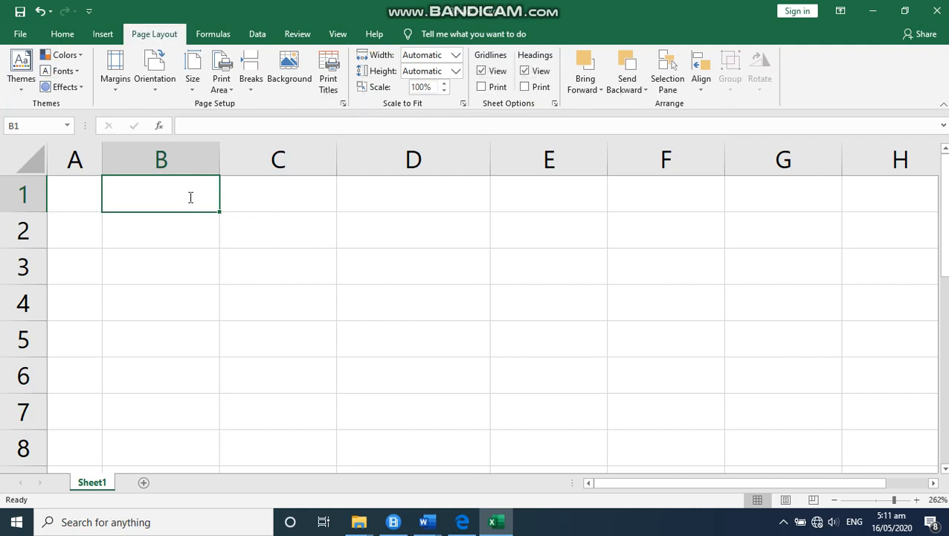
text(3)
key(Return)
text(4)
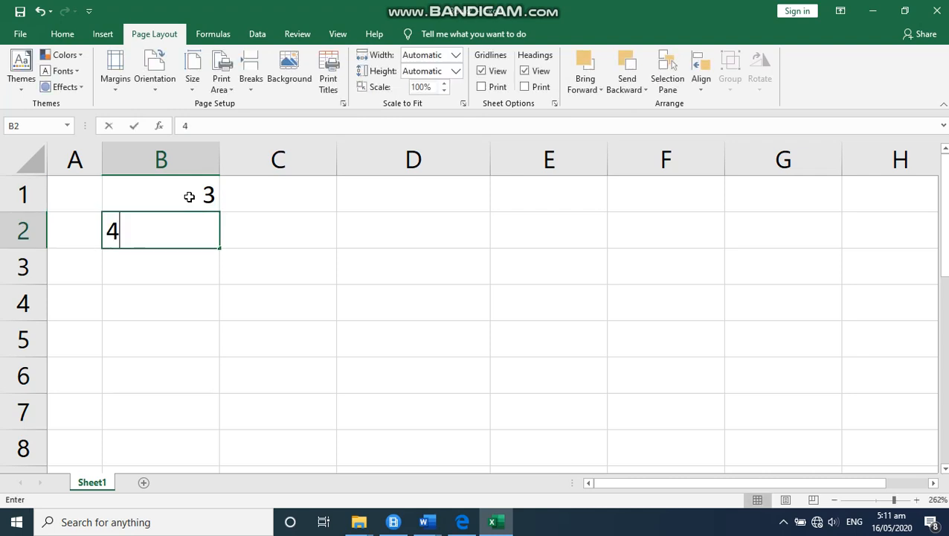
key(Return)
text(5)
key(ctrl+Return)
key(Return)
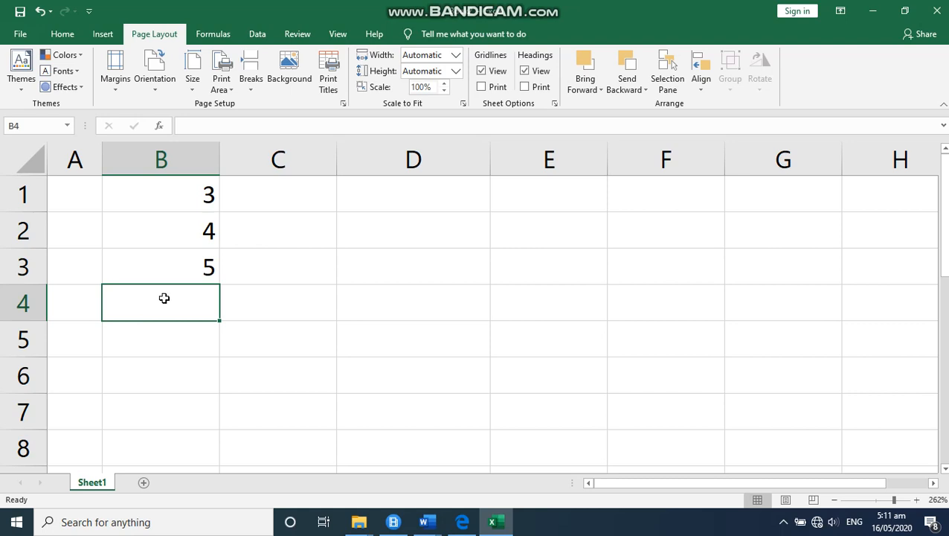
Total B1:B3 in cell B4 with AutoSum
click(63, 35)
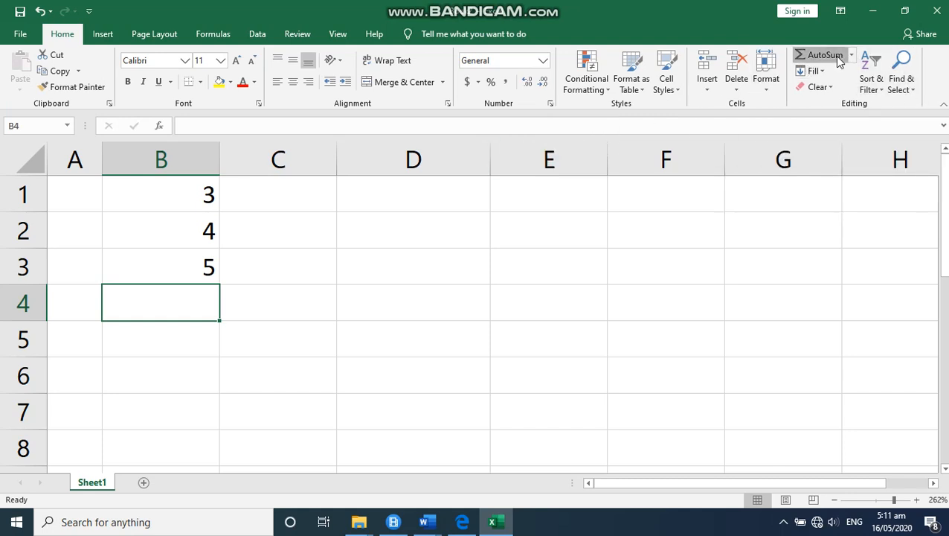
click(833, 56)
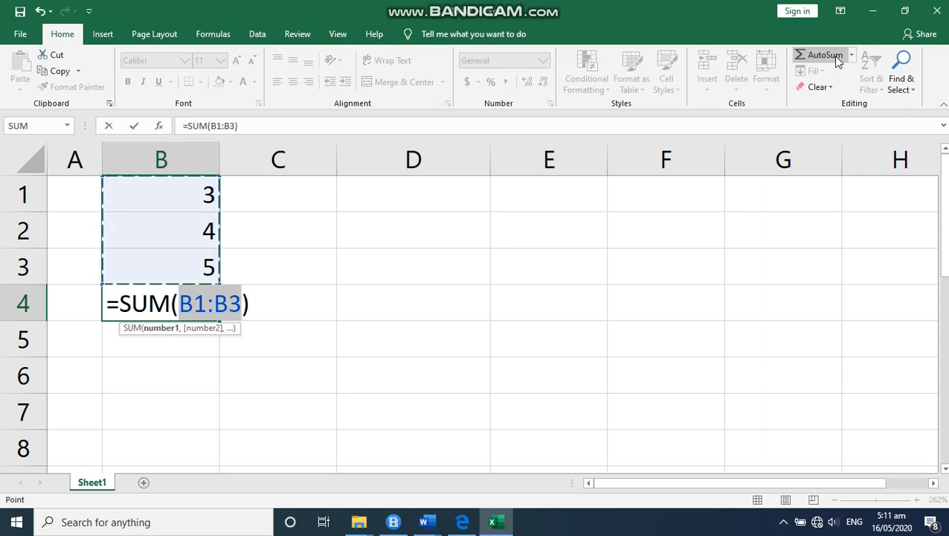
key(Return)
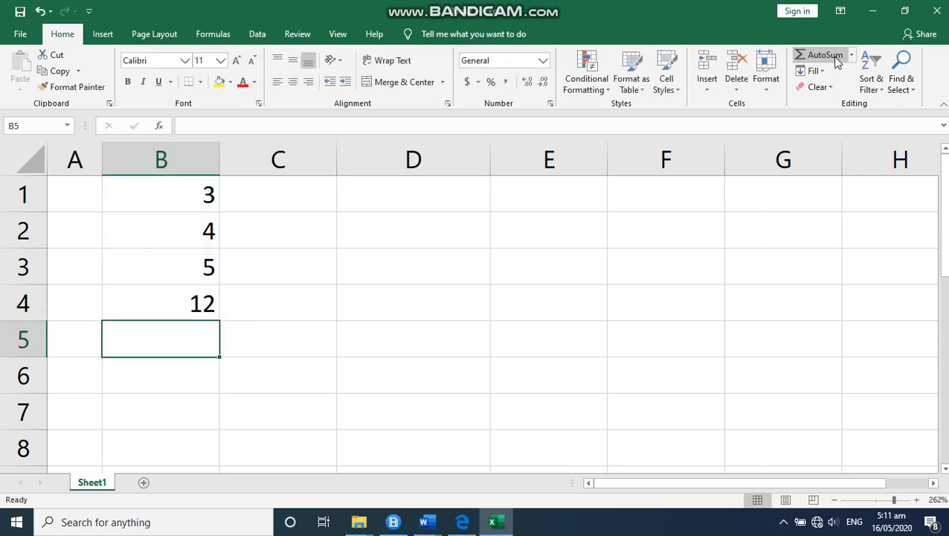
Enter the formula -average(B1:B4) in cell B5
double_click(121, 344)
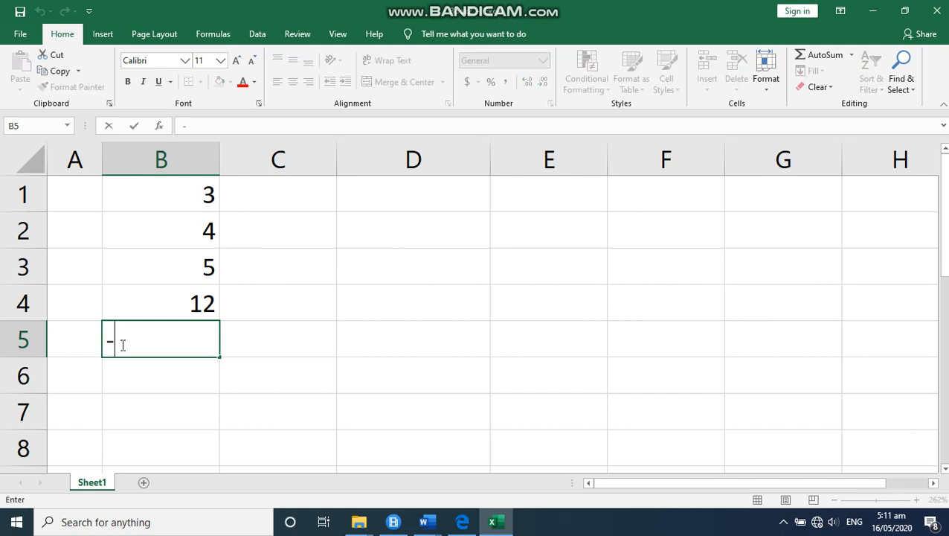
text(-a)
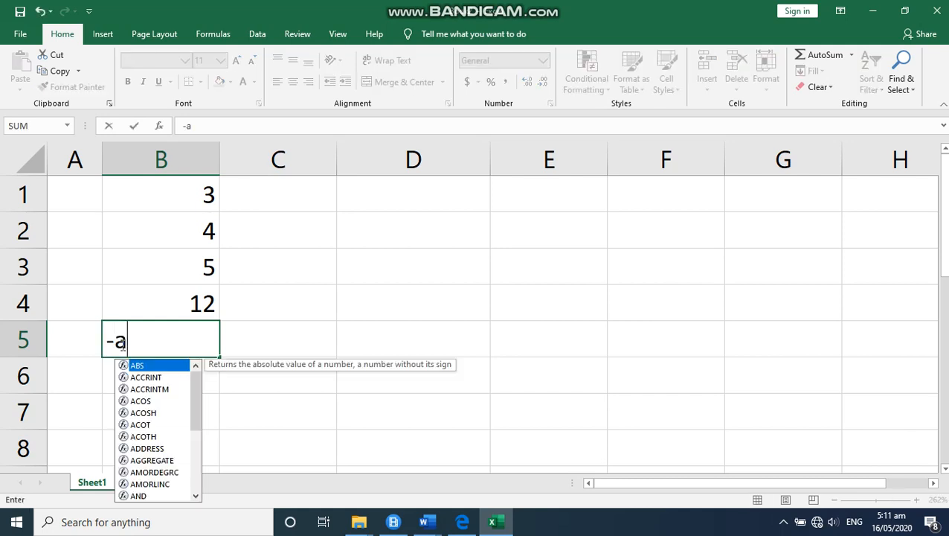
text(verage)
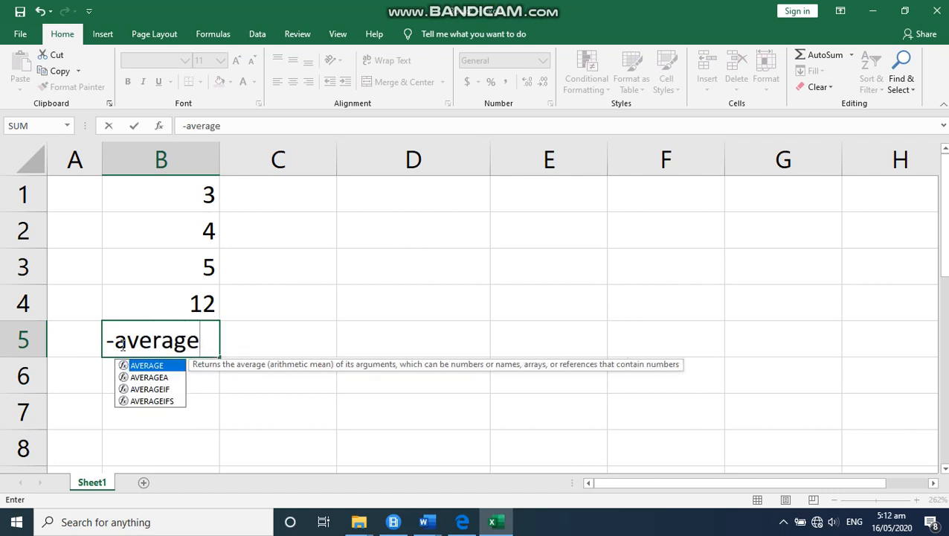
text(()
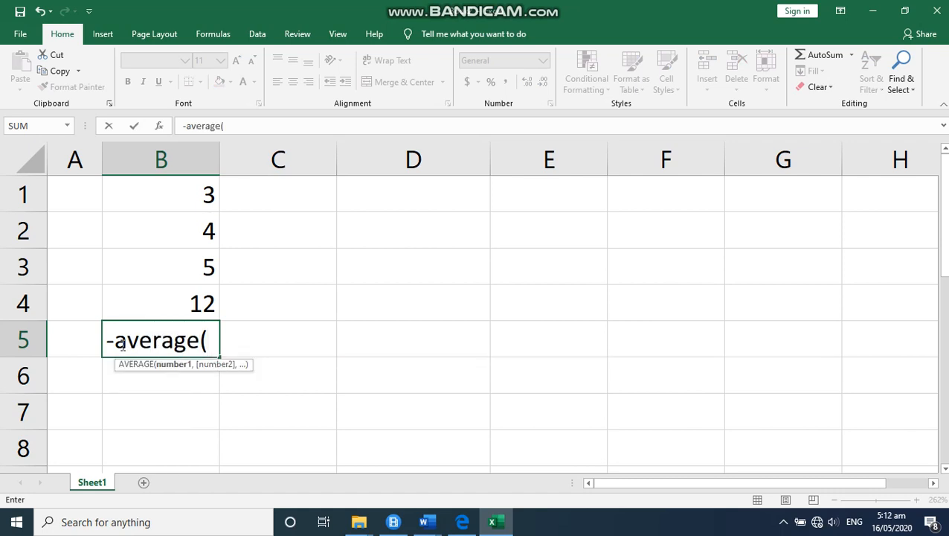
click(185, 197)
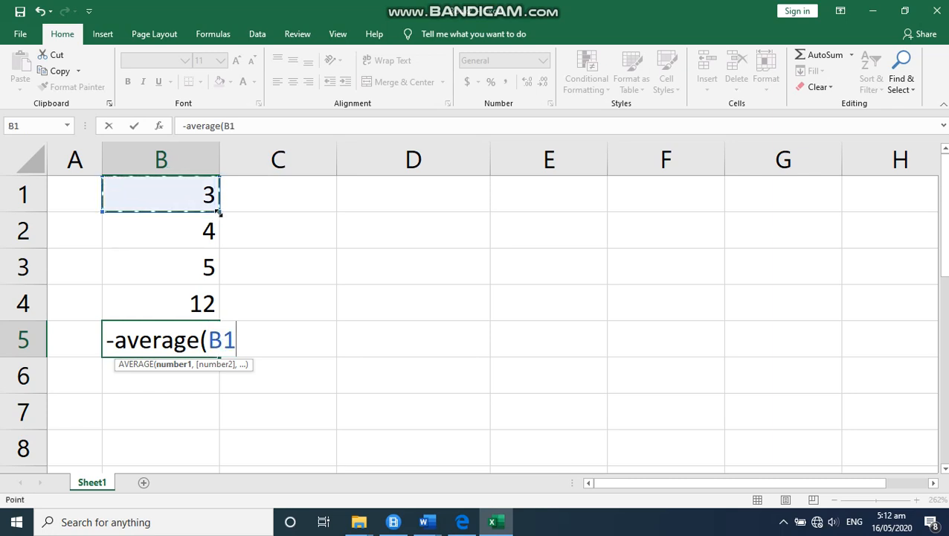
drag(217, 211, 207, 310)
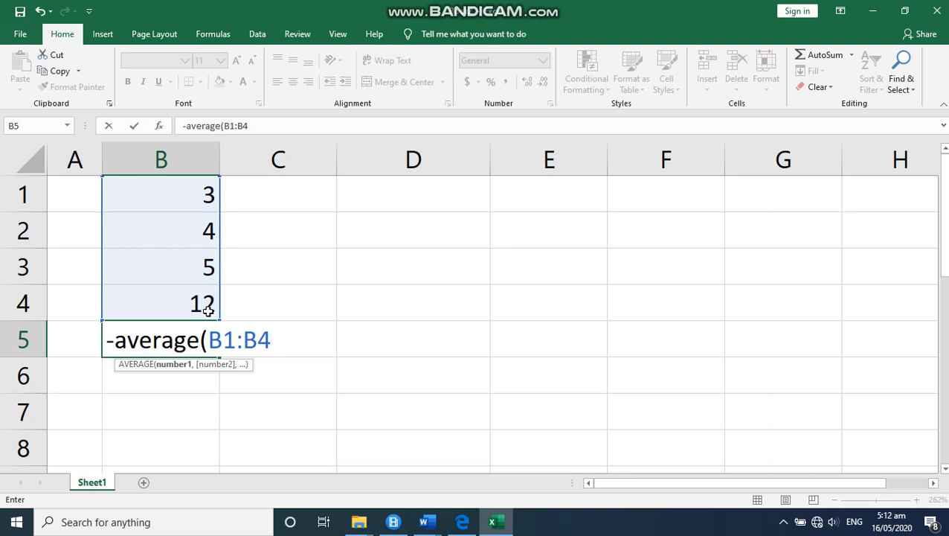
key(Return)
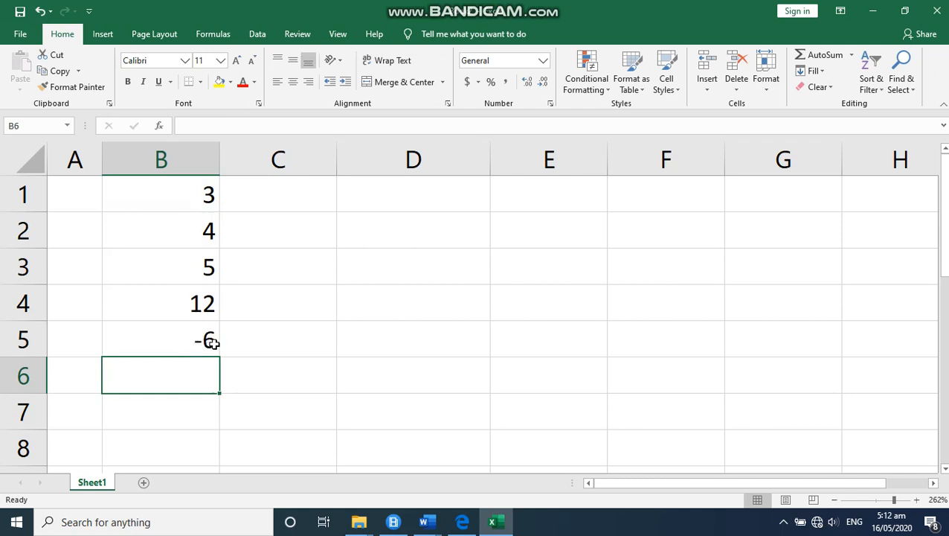
Remove the minus sign from the formula in B5 so it reads =AVERAGE(B1:B4)
double_click(210, 341)
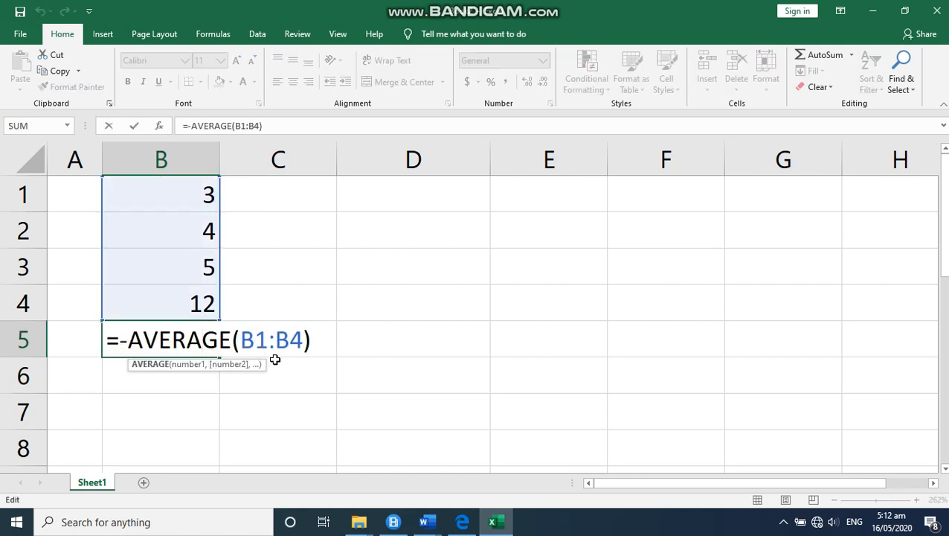
click(128, 339)
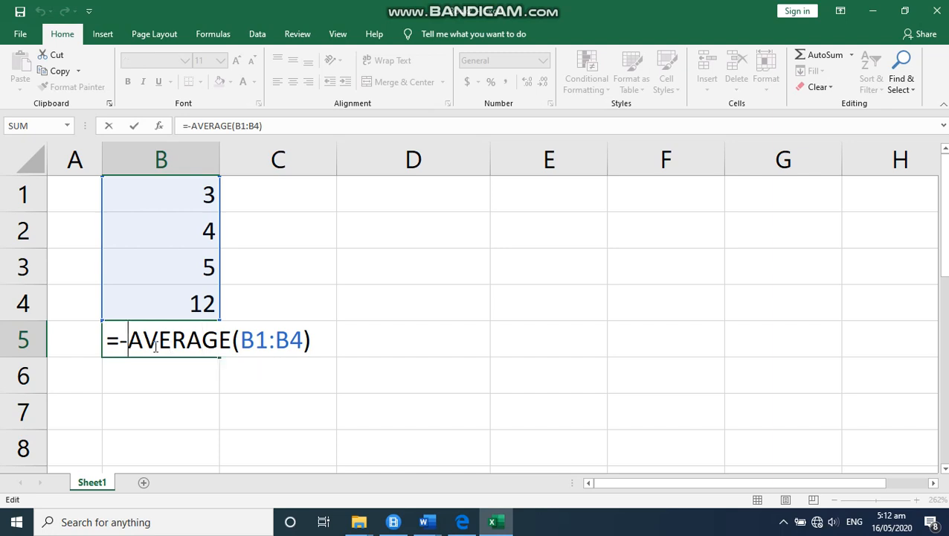
key(BackSpace)
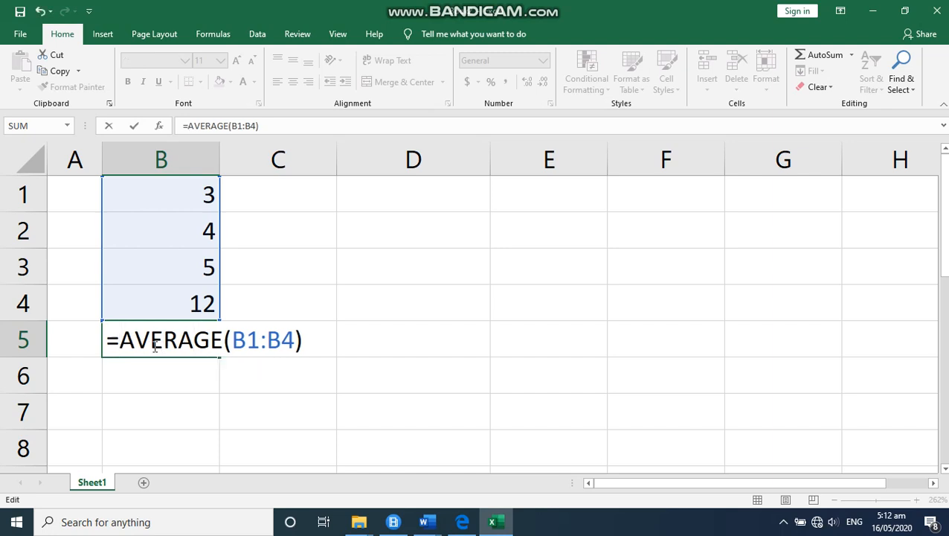
key(Return)
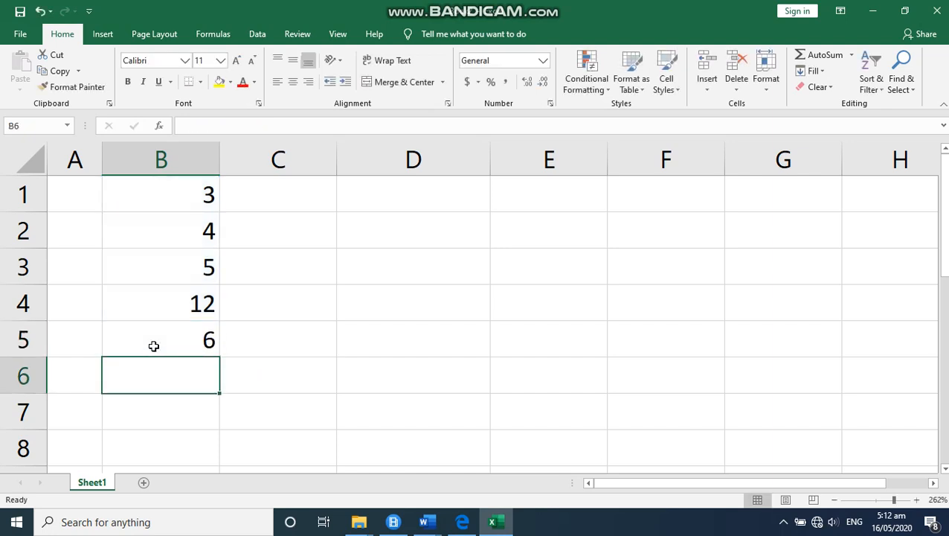
Enter the numbers 1, 2, 3, 4 and 5 in cells C1 to C5
click(288, 199)
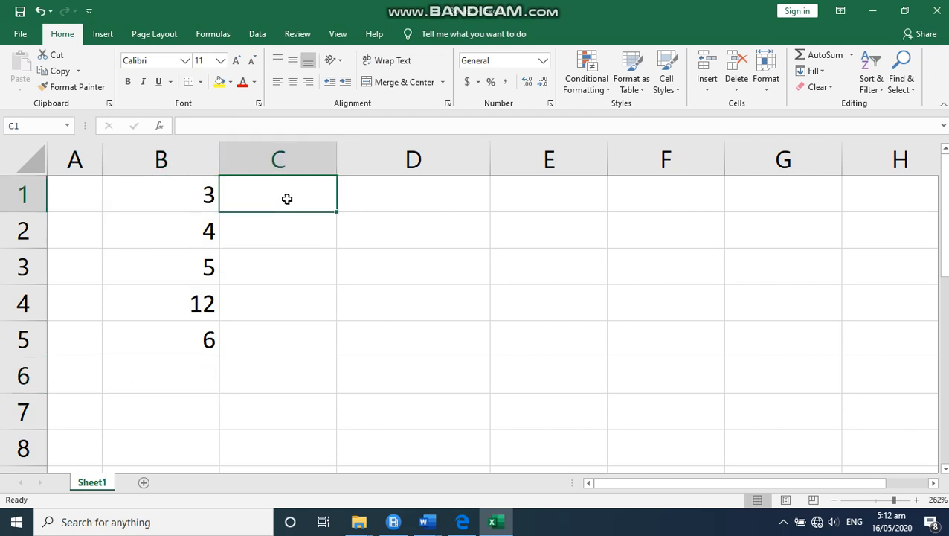
text(1)
key(Return)
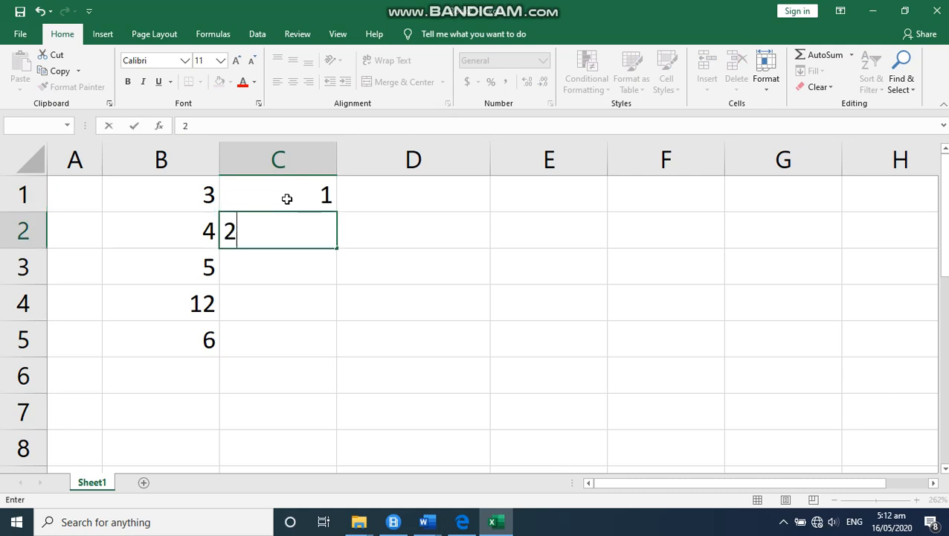
text(2)
key(Return)
text(3)
key(Return)
text(4)
key(Return)
text(5)
key(Return)
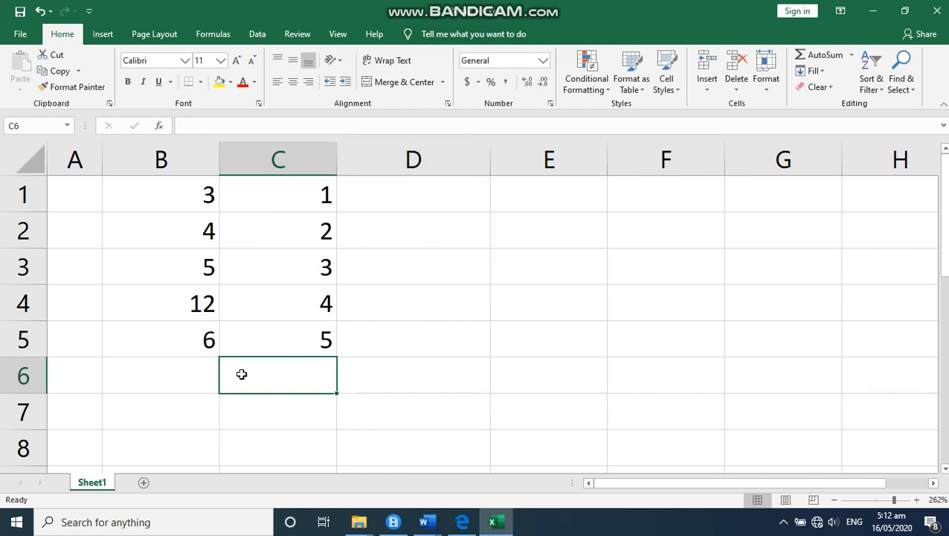
Count the numbers in C1:C5 with a COUNT formula in cell C6
text(-)
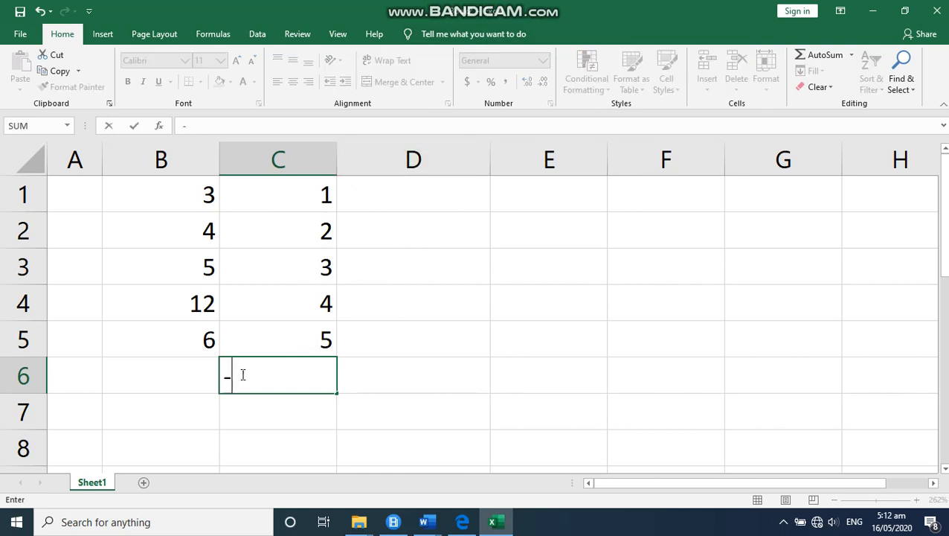
key(BackSpace)
text(=count)
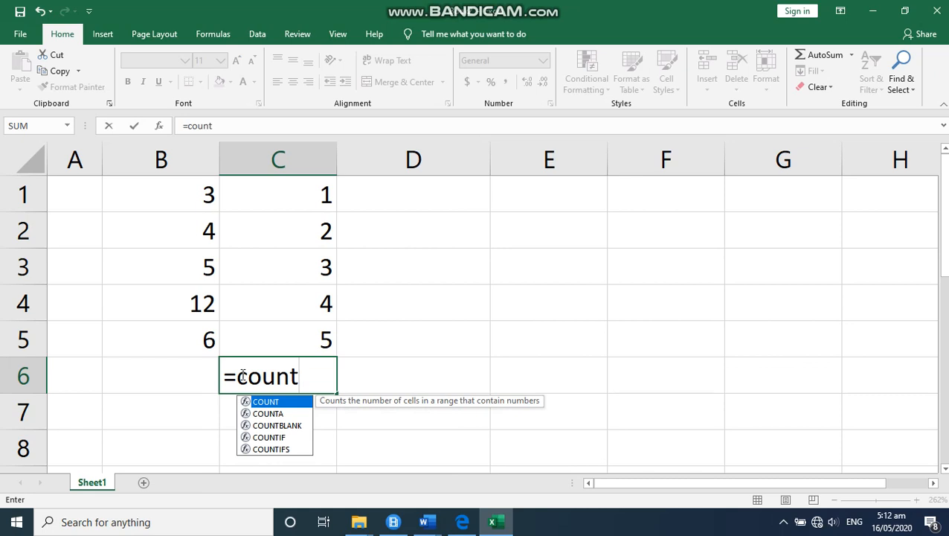
text(()
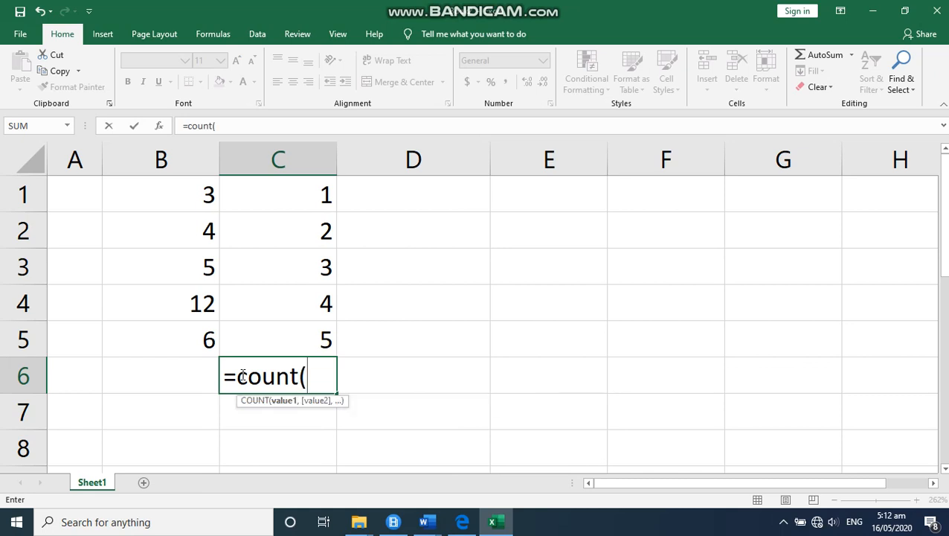
click(295, 198)
click(332, 212)
drag(337, 232, 323, 349)
key(Return)
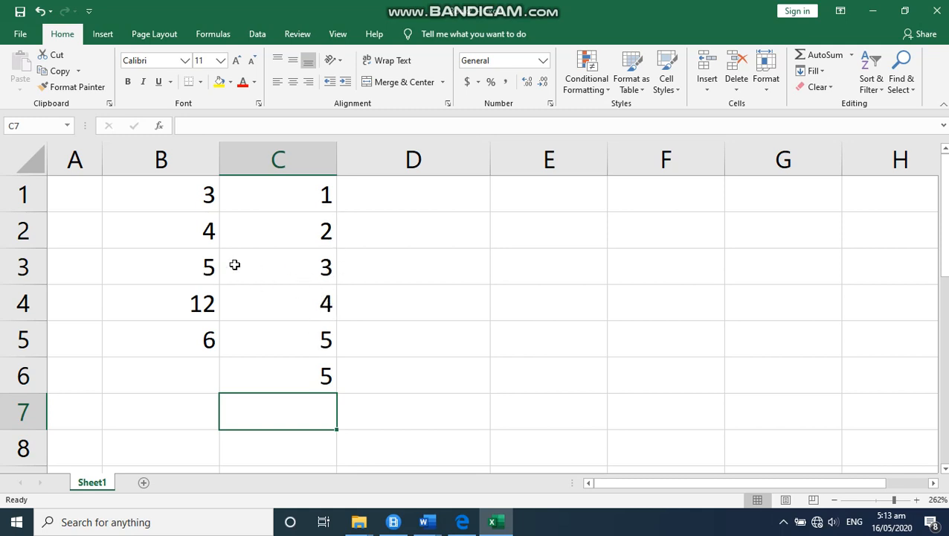
Find the largest value in B3:C3 with a MAX formula in cell D3
click(369, 270)
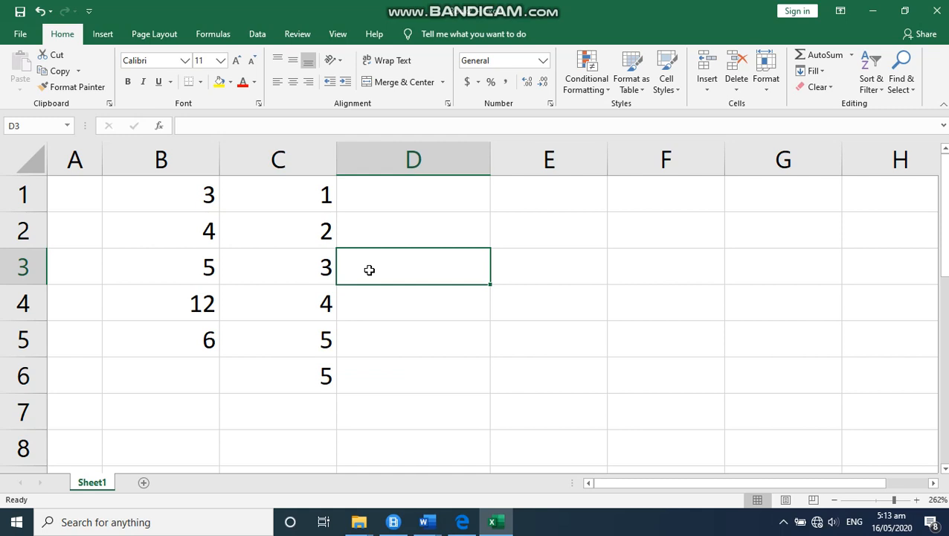
text(=)
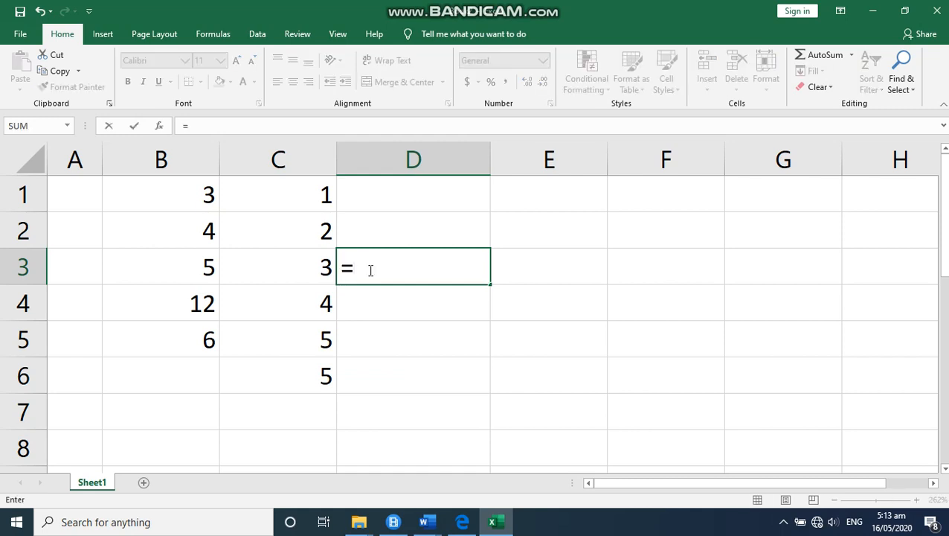
text(max()
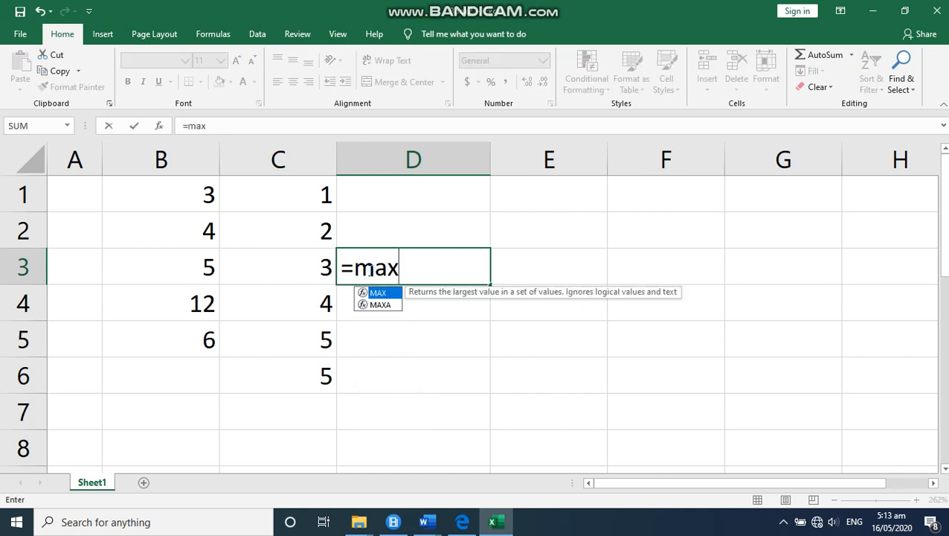
click(180, 265)
click(222, 276)
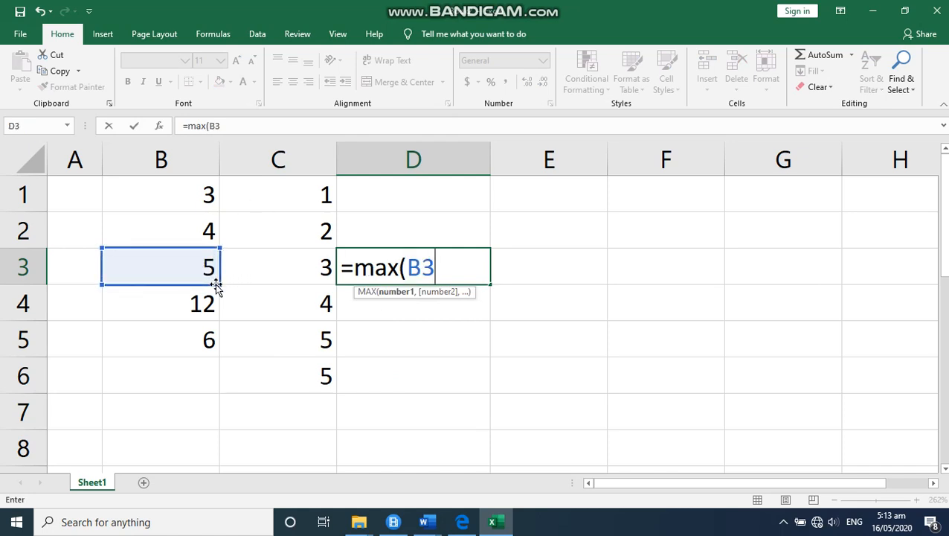
drag(247, 278, 297, 280)
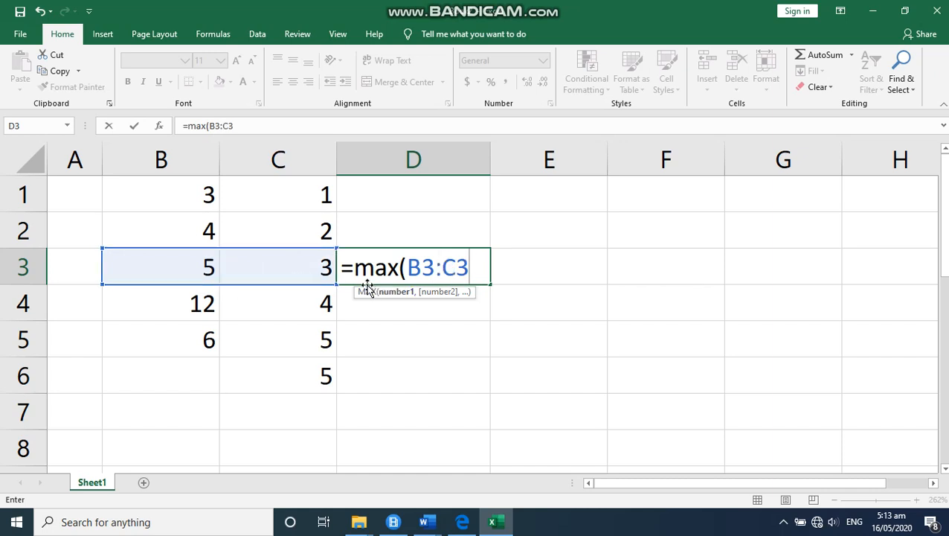
key(Return)
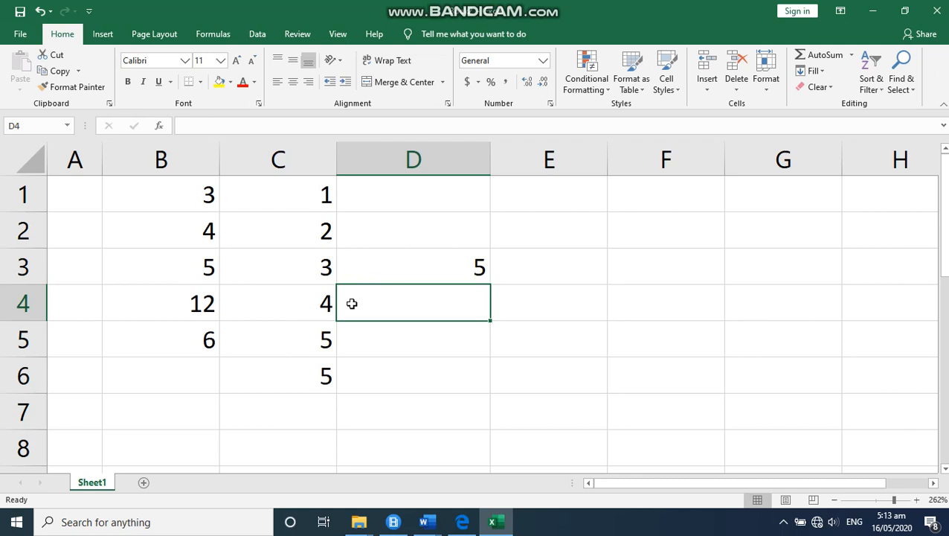
Find the smallest value in B4:C4 with a MIN formula in cell D4
text(=min)
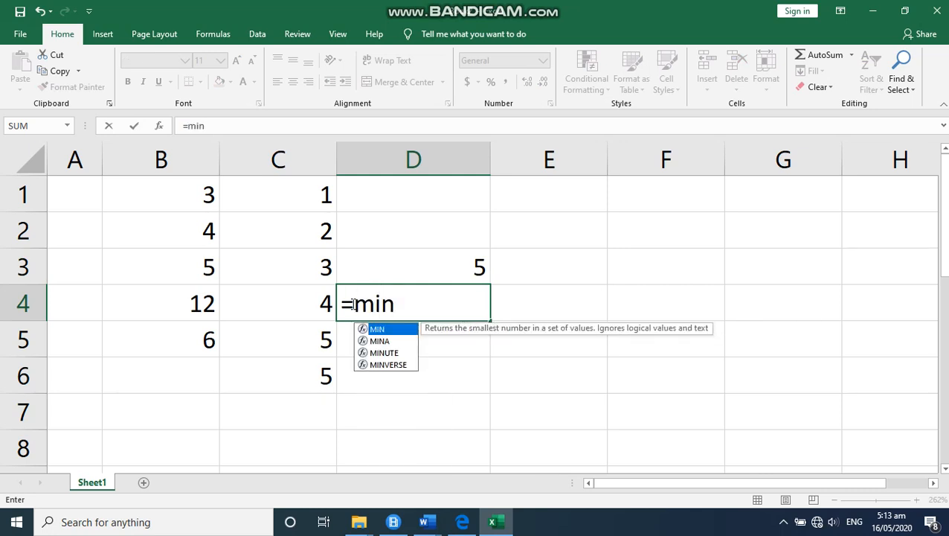
text(()
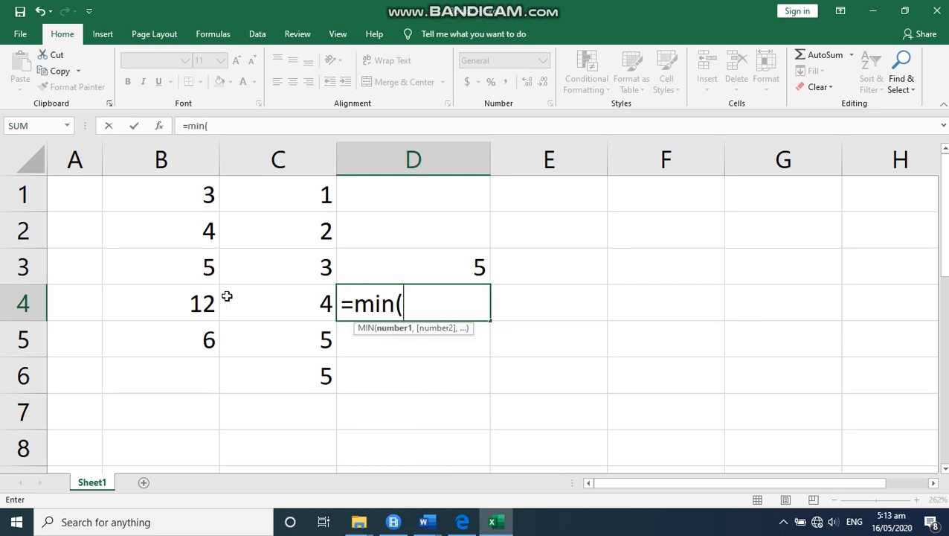
click(201, 301)
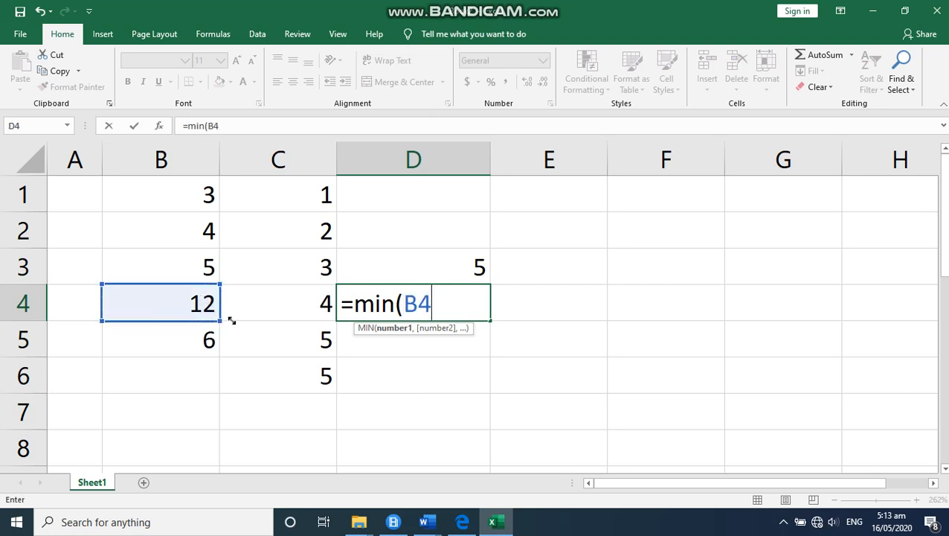
drag(271, 320, 307, 318)
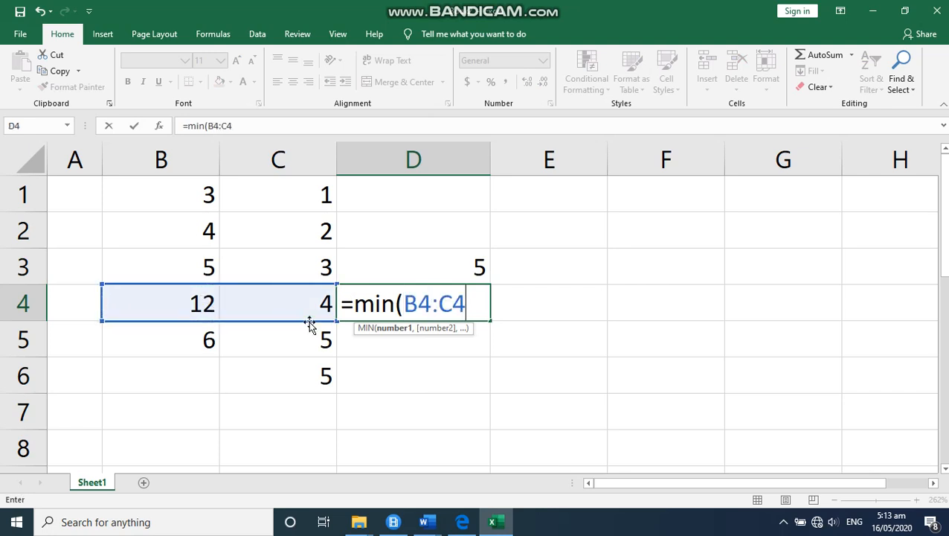
key(Return)
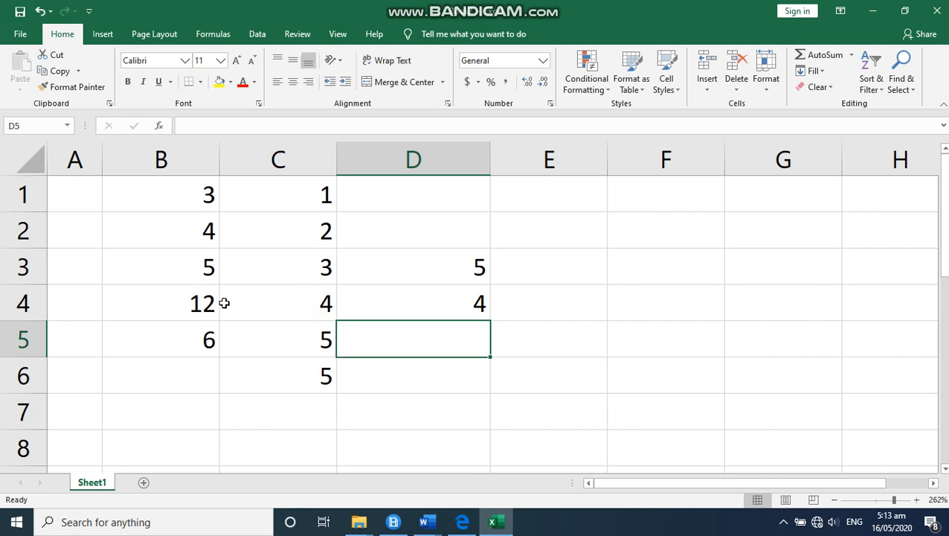
Find the smallest value in B1:B5 with a MIN formula in cell B6
click(181, 375)
text(=)
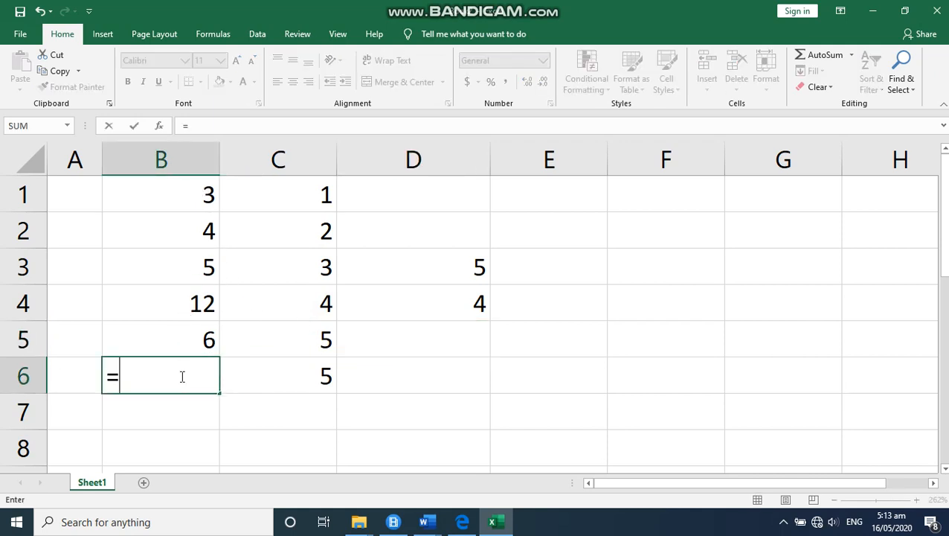
text(min)
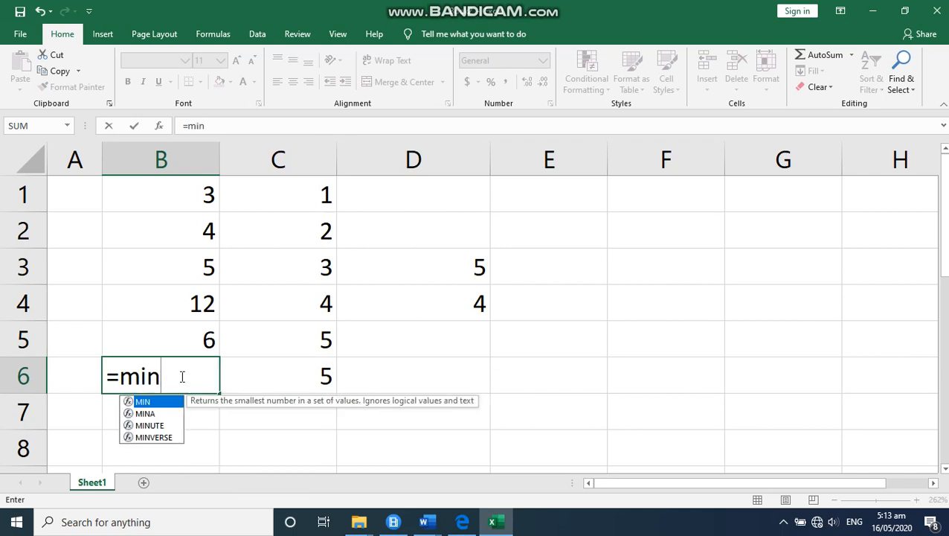
text(()
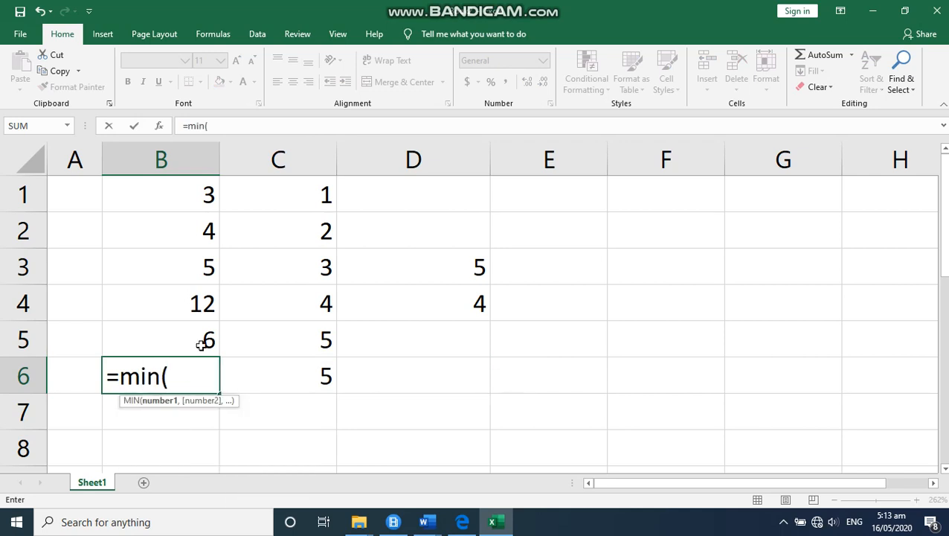
click(200, 195)
drag(220, 211, 197, 355)
key(Return)
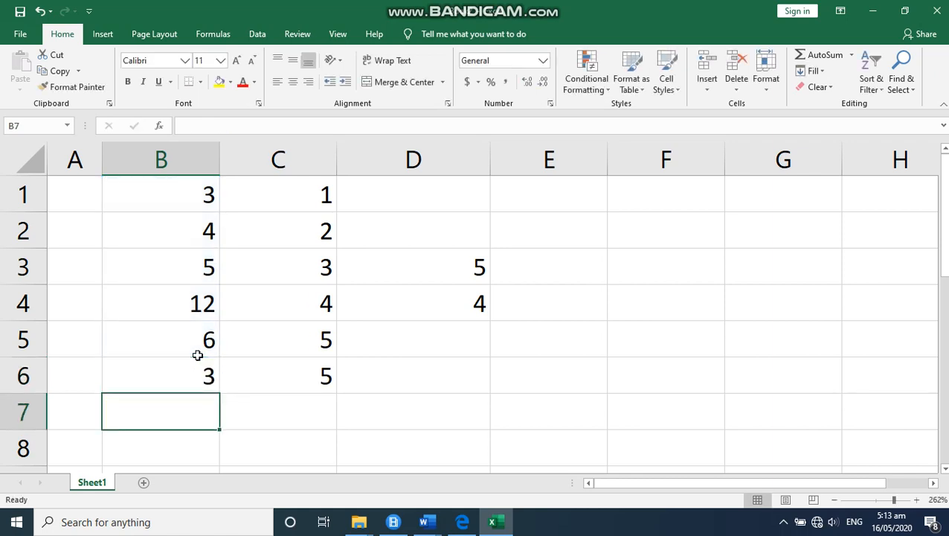
Switch to functions.pdf in Edge to review the textbook's MAX and MIN function example
key(alt+Tab)
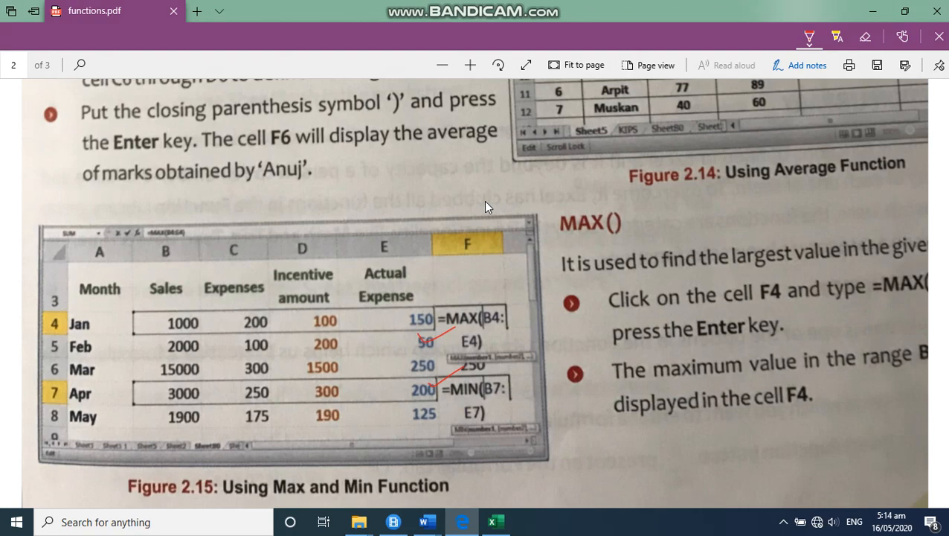